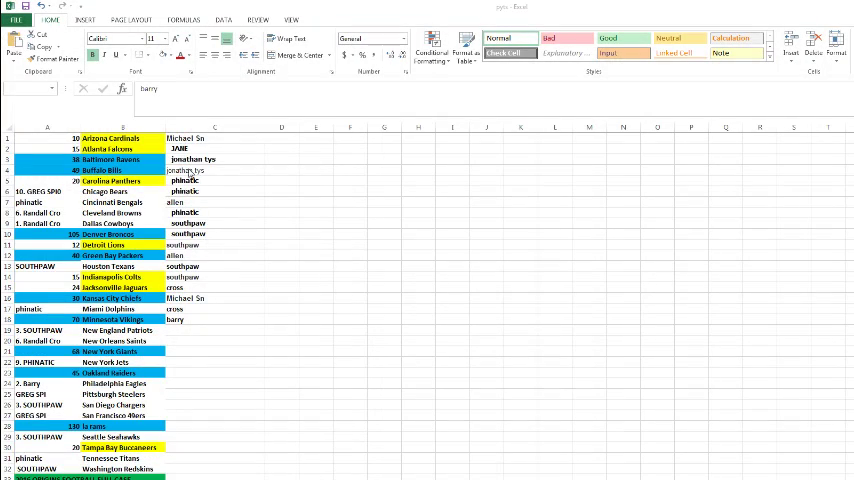
Copy names C1:C18 from Excel into the random.org/lists entry box
{"action": "left_click_drag", "start_coordinate": [199, 139], "coordinate": [189, 318]}
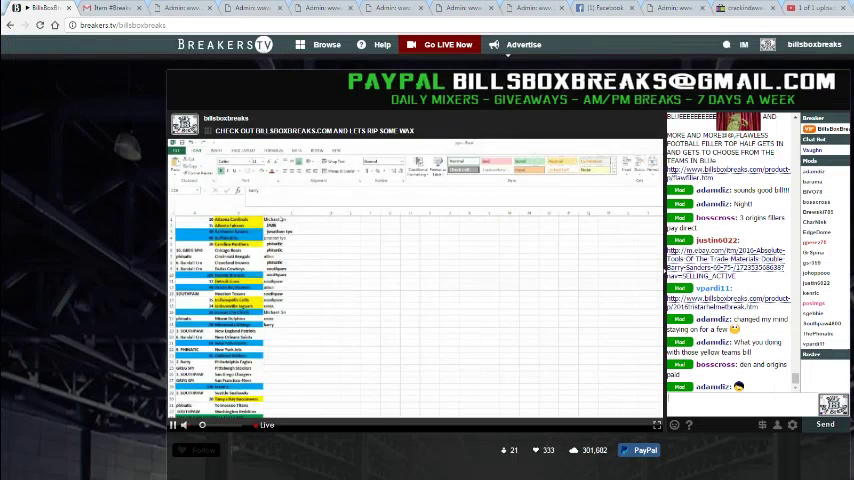
{"action": "key", "text": "ctrl+1"}
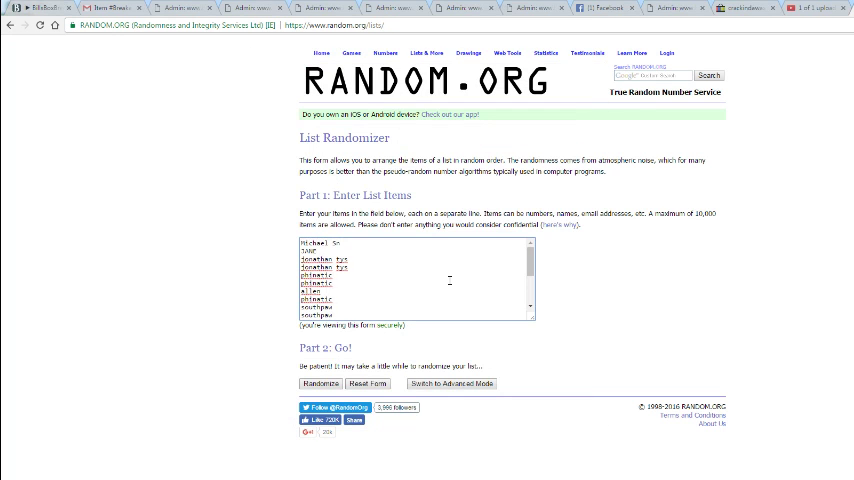
Randomize the 18-name list, then reshuffle it until seven randomizations are done
{"action": "left_click", "coordinate": [319, 384]}
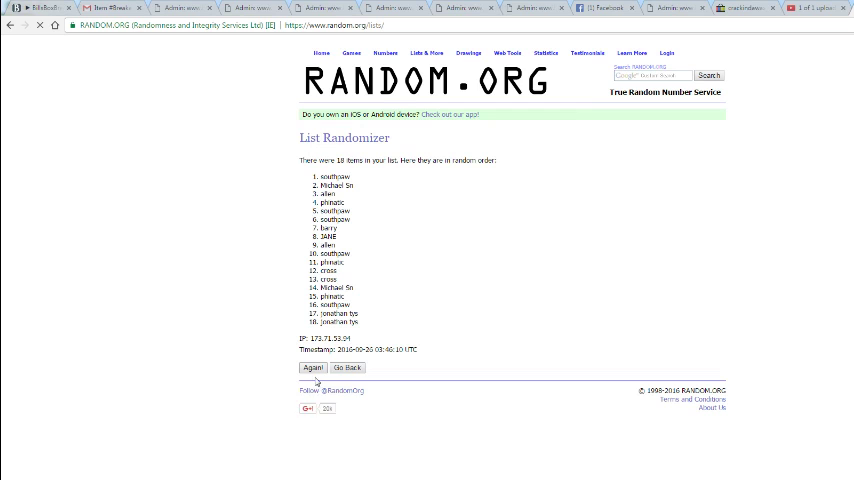
{"action": "left_click", "coordinate": [314, 386]}
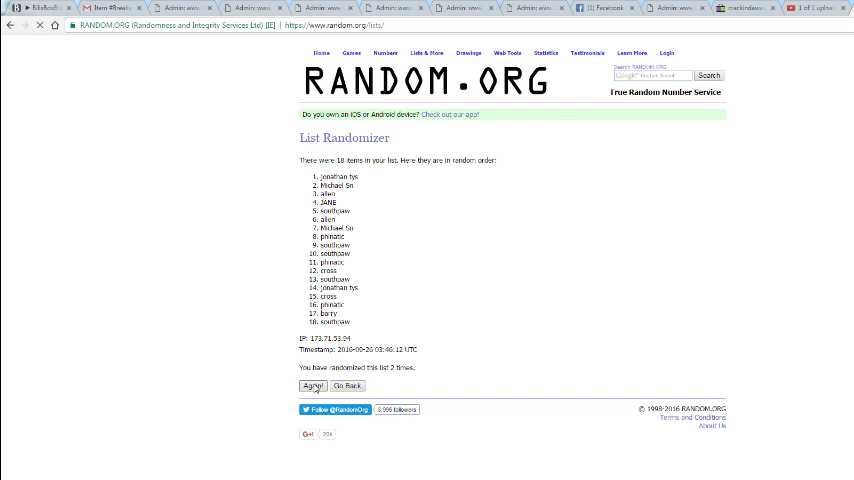
{"action": "left_click", "coordinate": [314, 386]}
{"action": "left_click", "coordinate": [314, 386]}
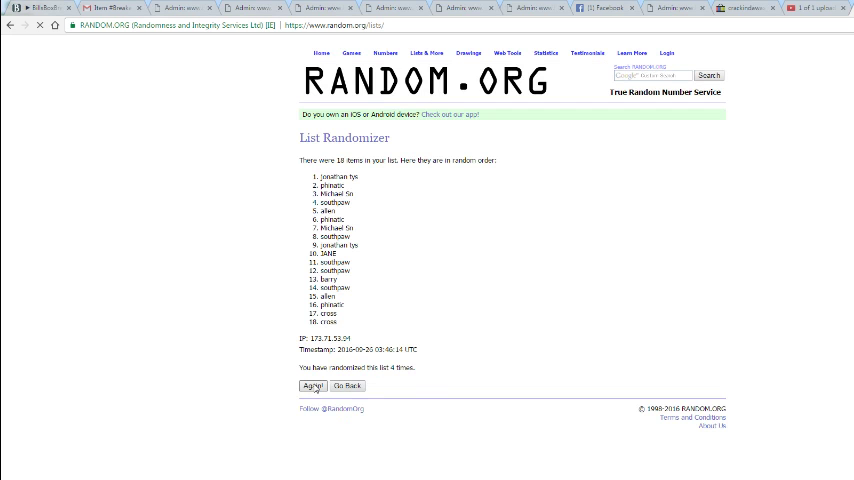
{"action": "left_click", "coordinate": [314, 386]}
{"action": "left_click", "coordinate": [314, 386]}
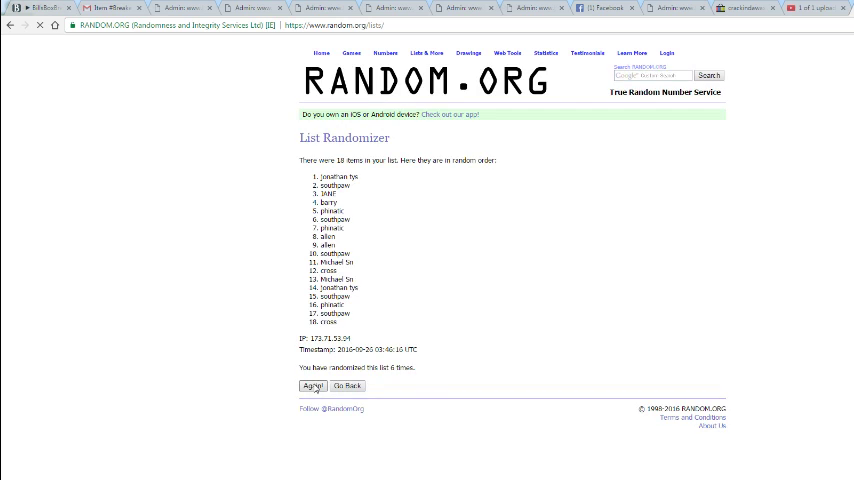
{"action": "left_click", "coordinate": [314, 386]}
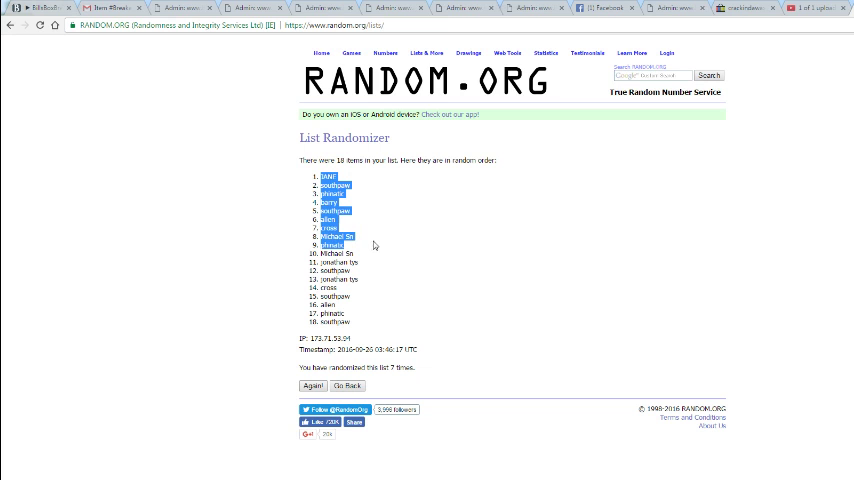
Bring the streaming software to the front after picking the top nine names
{"action": "key", "text": "alt+Tab"}
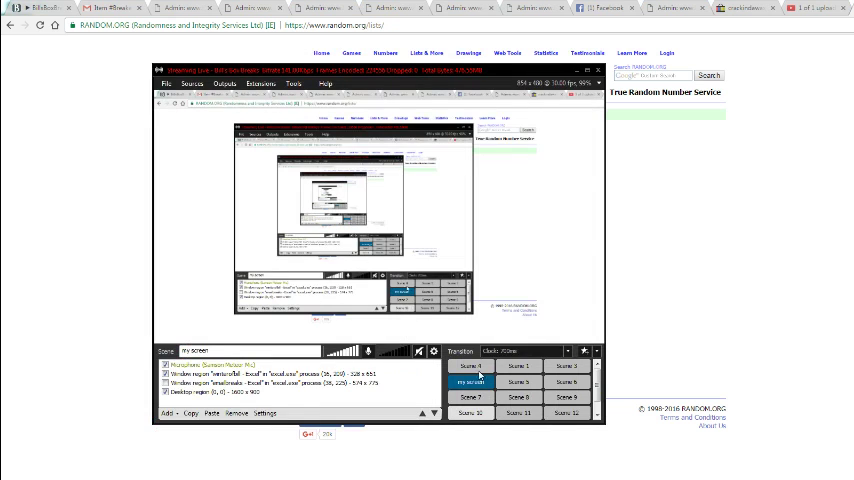
Switch the OBS broadcast to the scene with the camera feed over the team sheets
{"action": "left_click", "coordinate": [477, 366]}
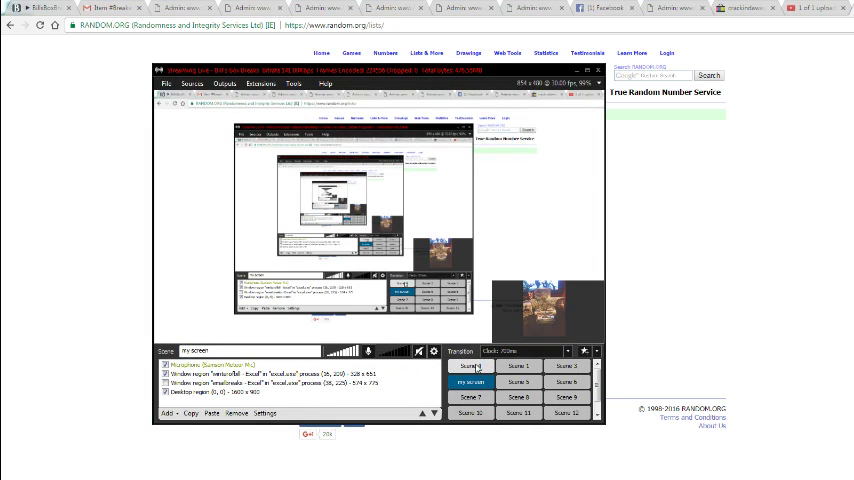